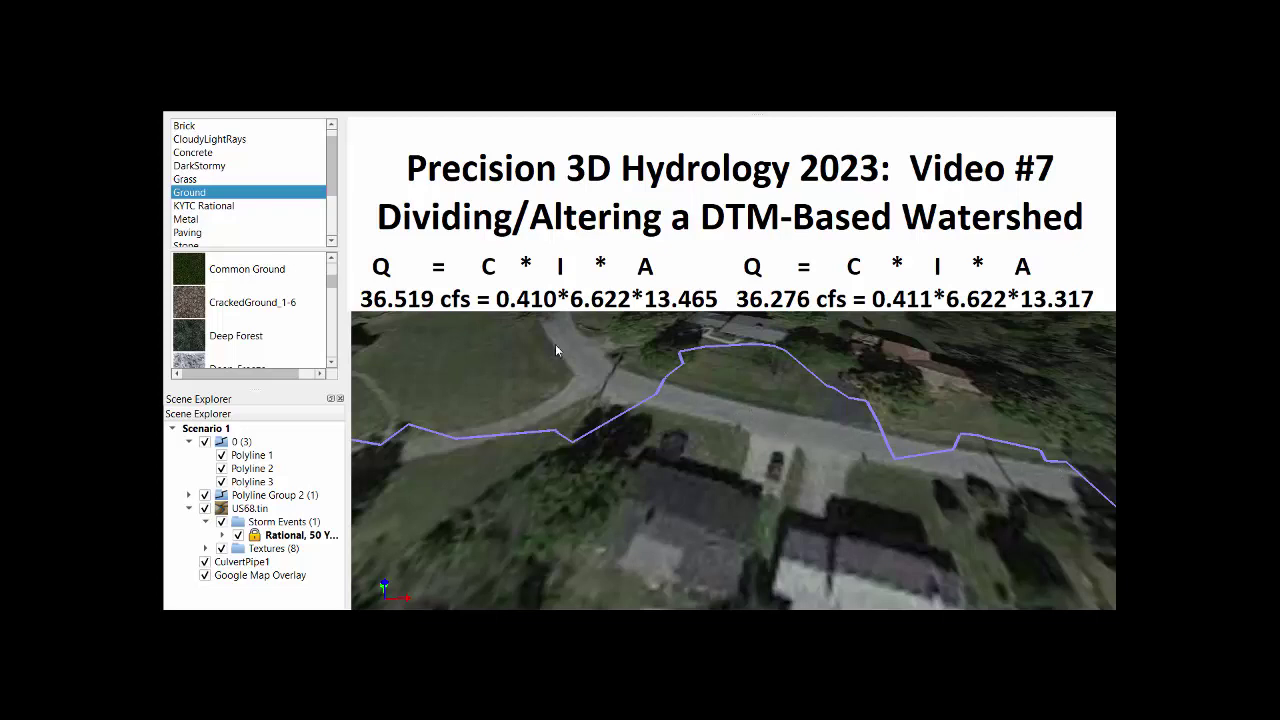
# Switch to Carlson Precision 3D Topo, run the Rational, 50 Year storm event on US68Sheet.tin, and check the reference image's flow values
pyautogui.press('Escape')
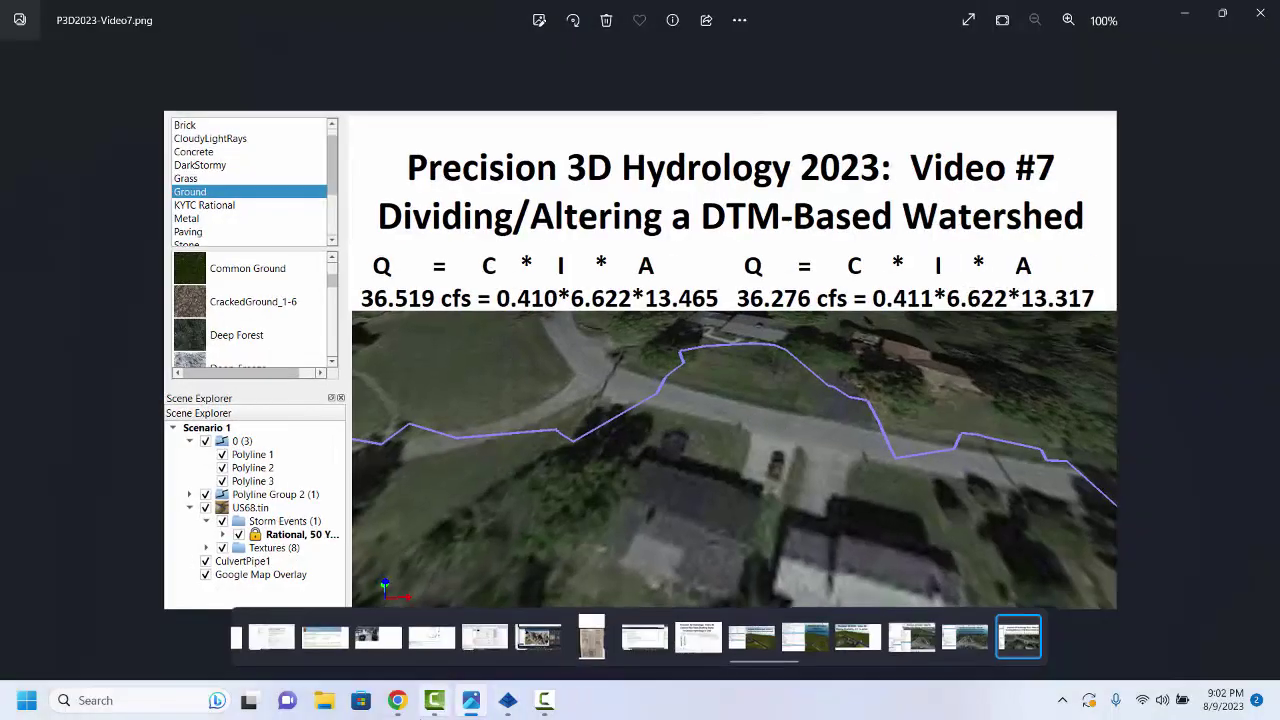
pyautogui.click(508, 700)
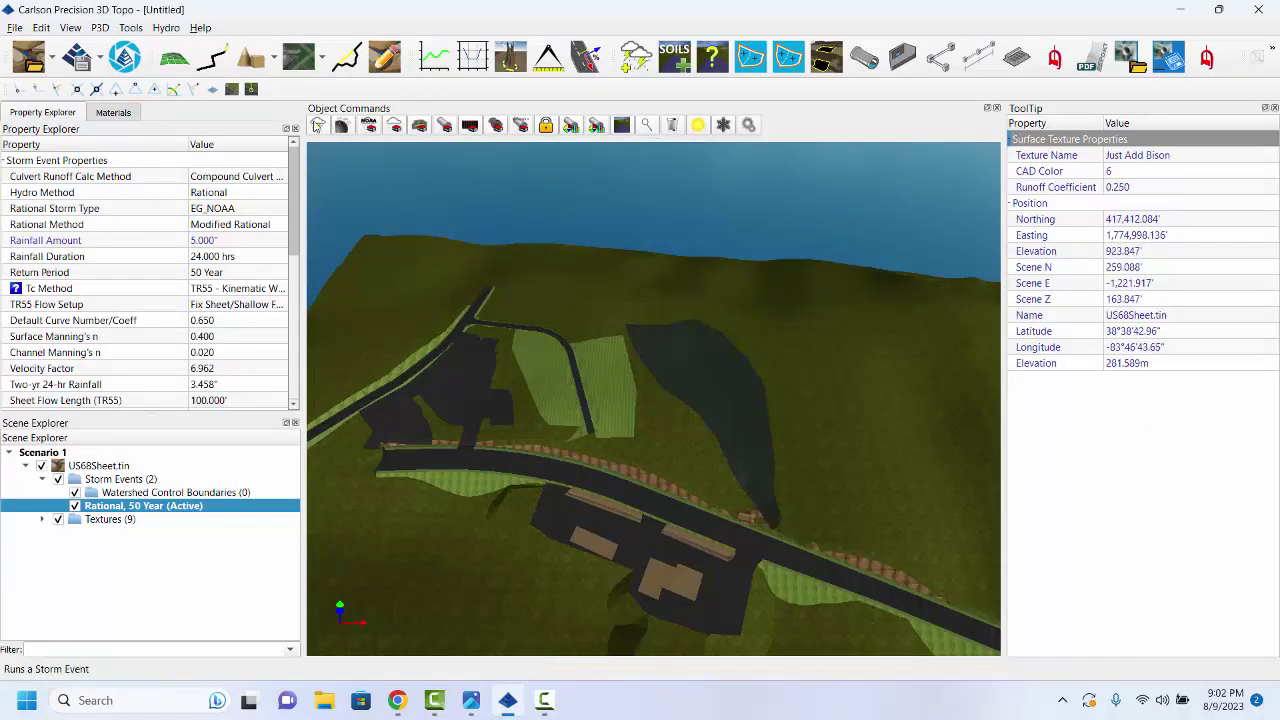
pyautogui.click(318, 125)
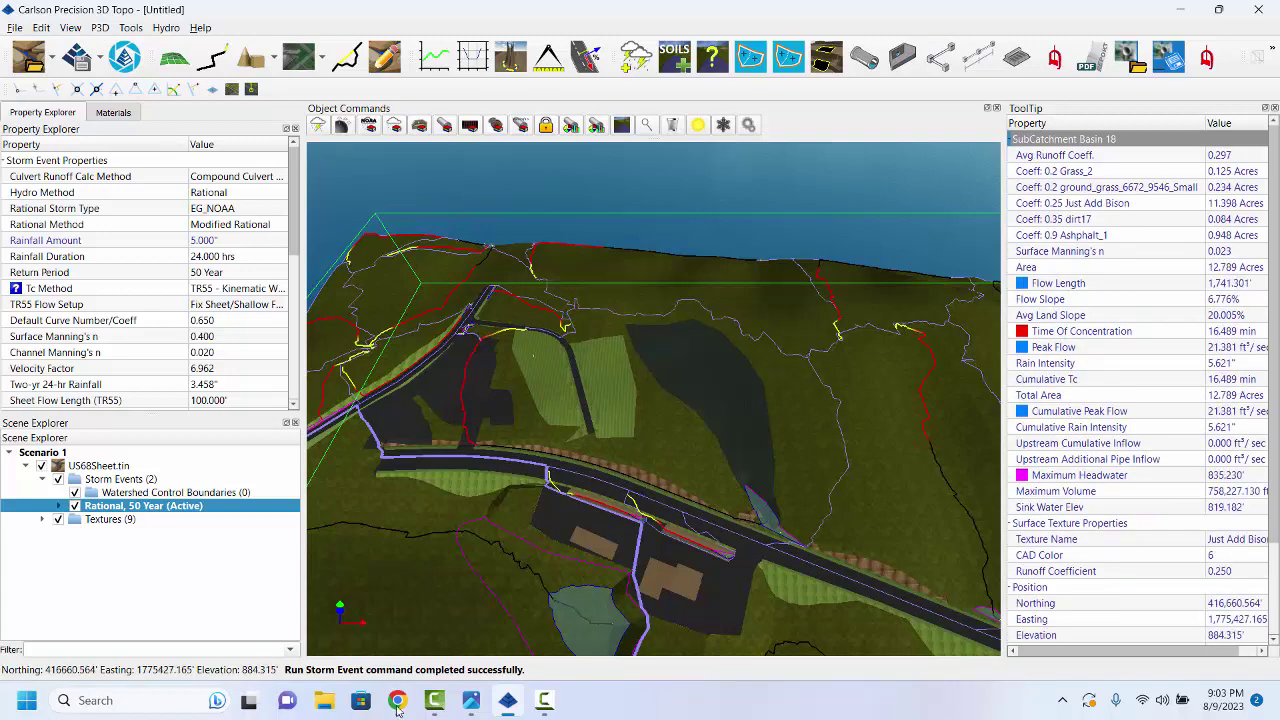
pyautogui.click(471, 707)
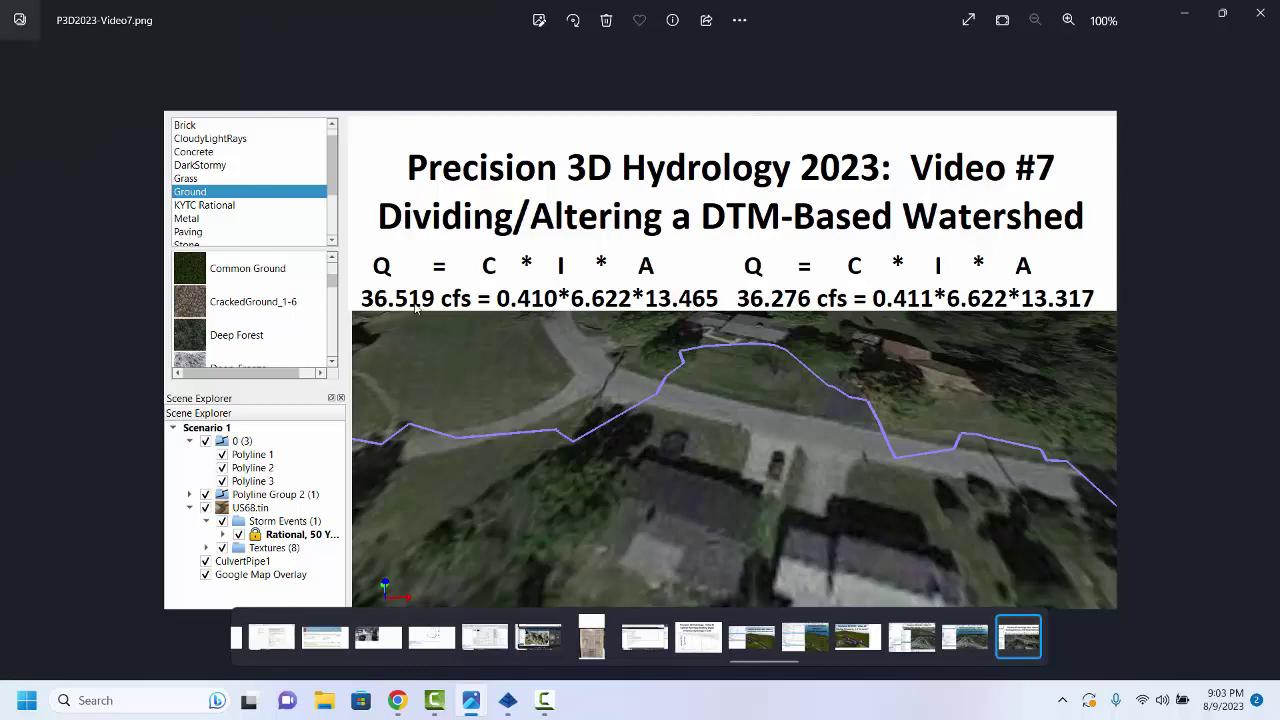
pyautogui.click(1187, 12)
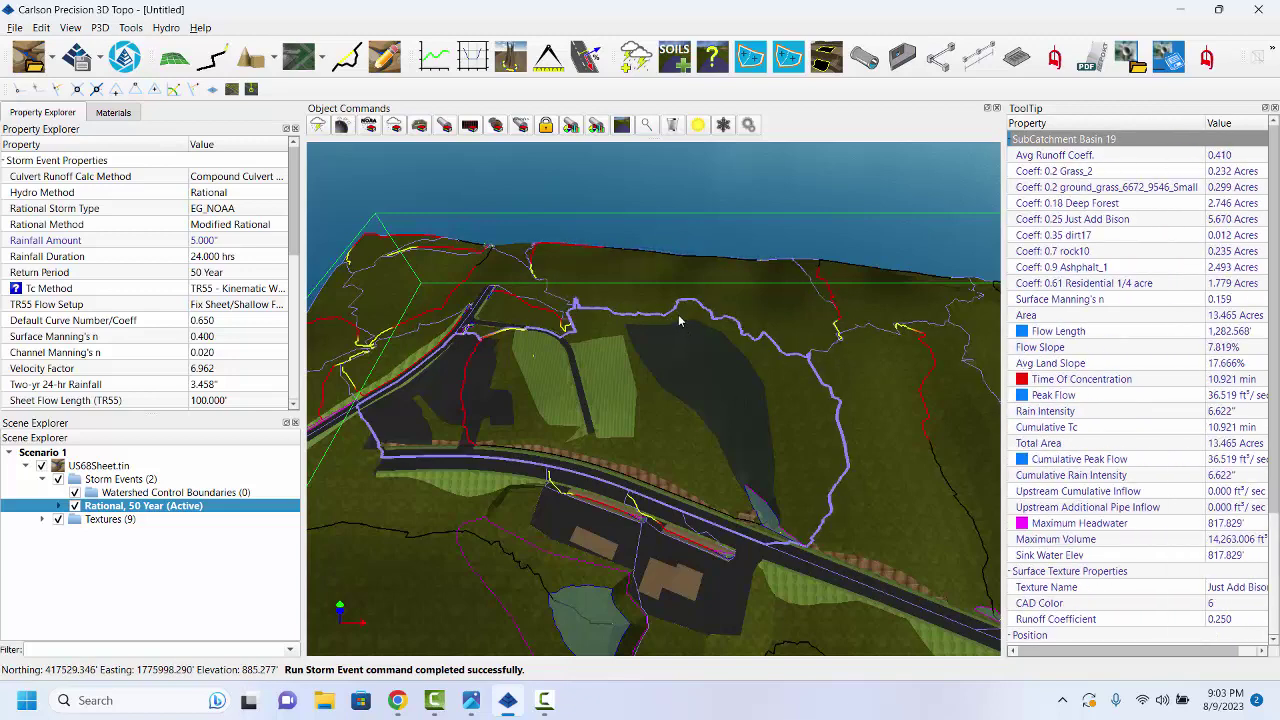
# Download Google Maps satellite imagery for the site at zoom level 18 with a 1000' buffer, draped to US68Sheet.tin
pyautogui.scroll(5, 679, 320)
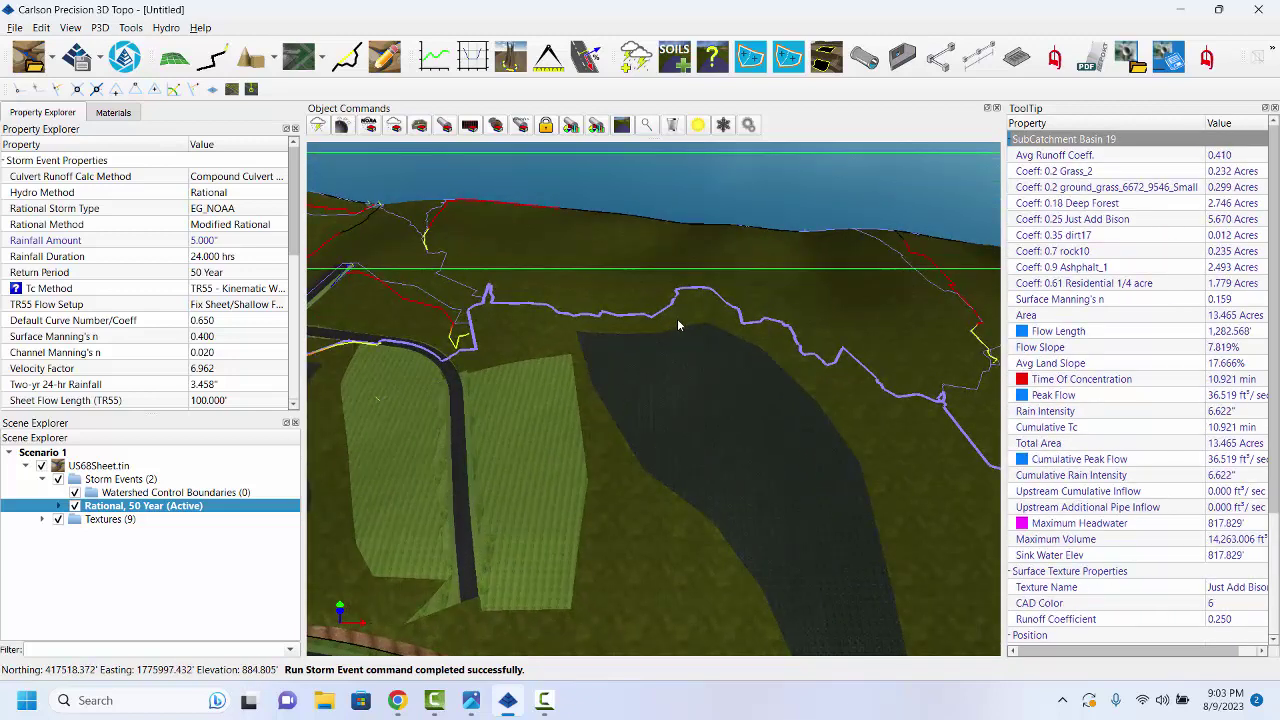
pyautogui.click(323, 63)
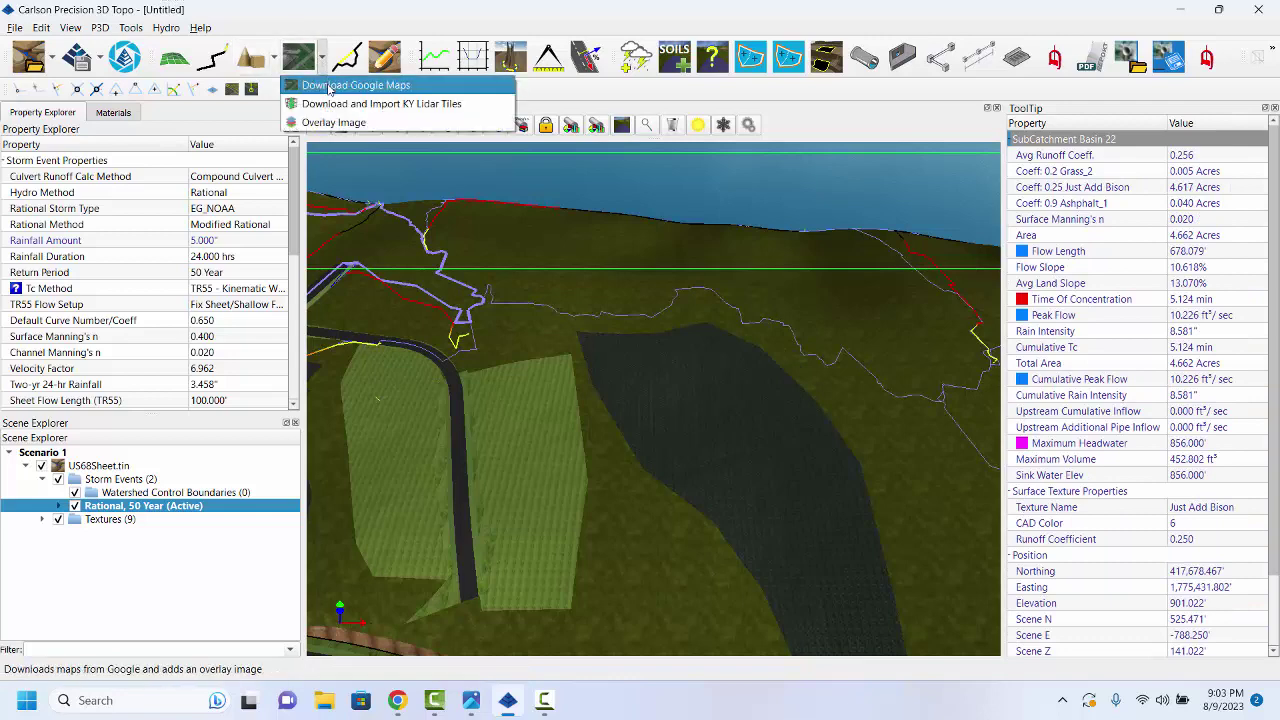
pyautogui.click(330, 87)
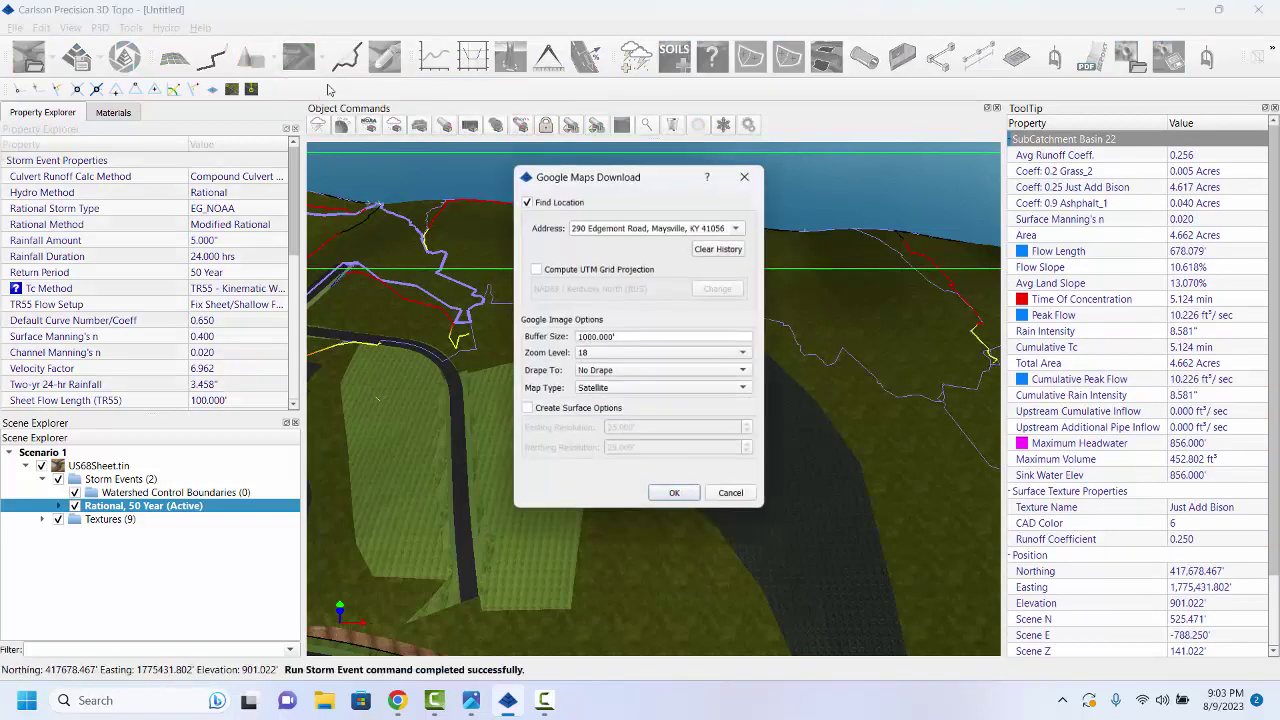
pyautogui.click(745, 371)
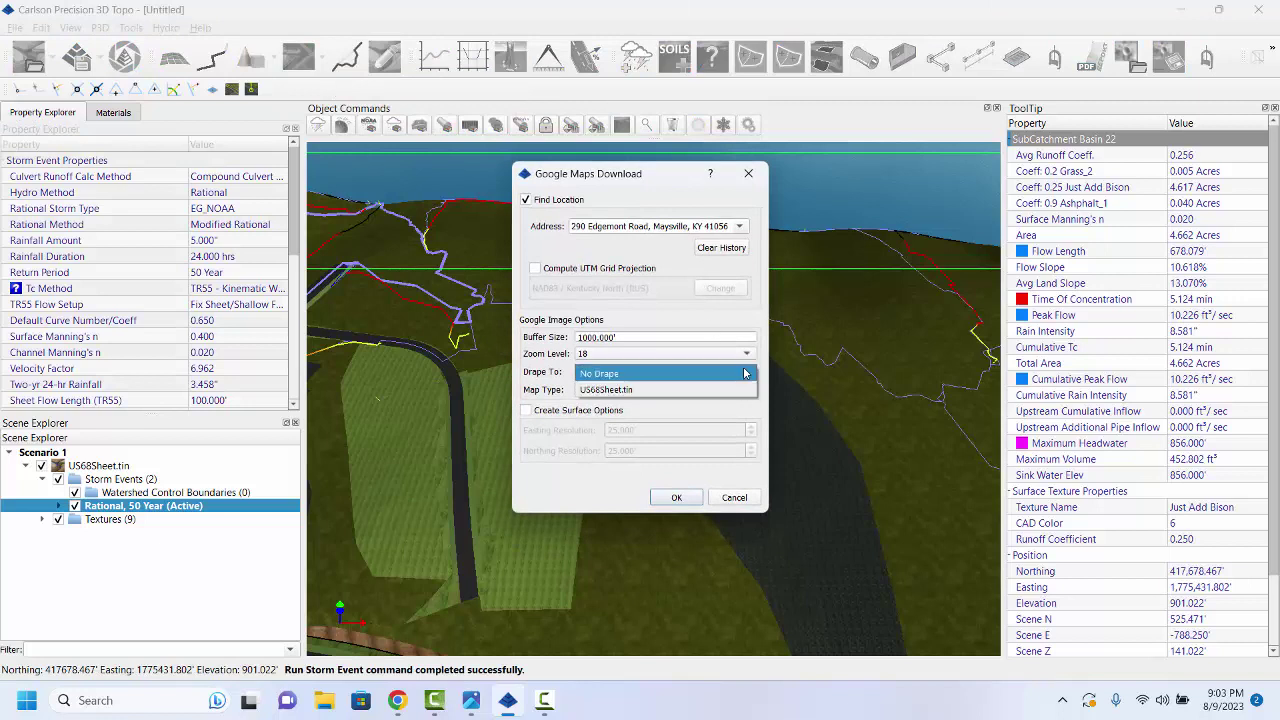
pyautogui.click(619, 390)
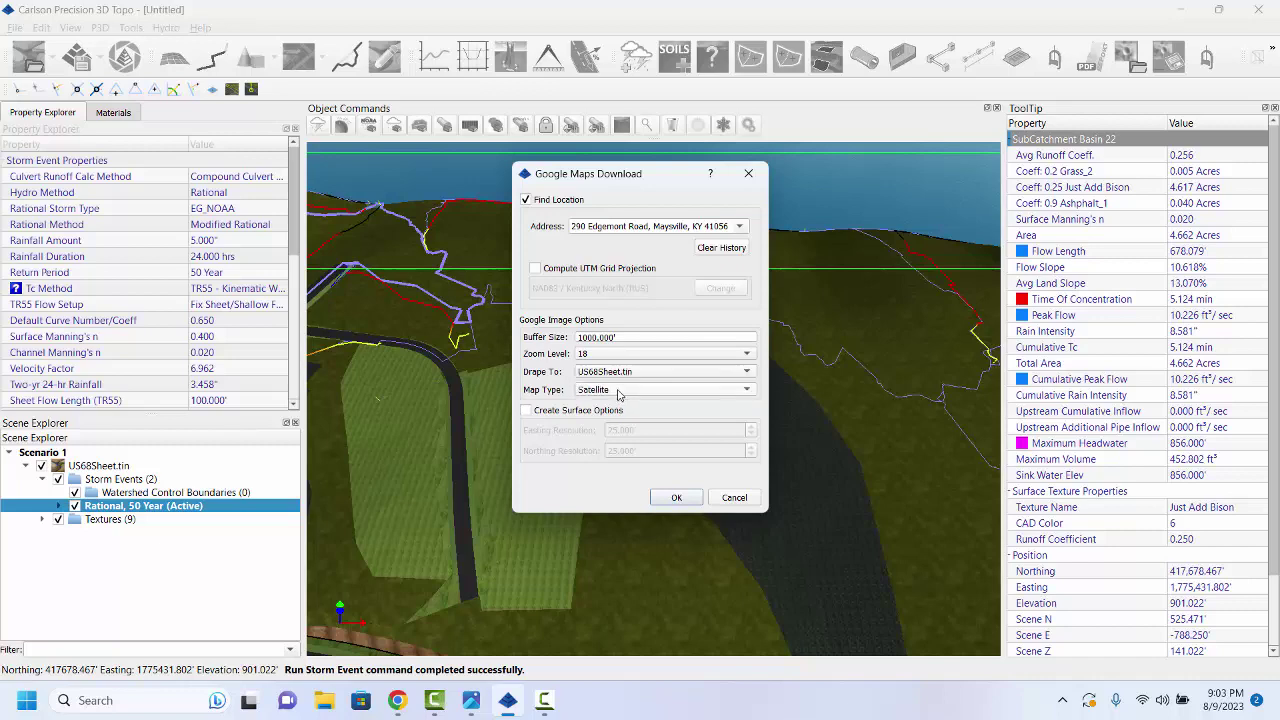
pyautogui.click(674, 497)
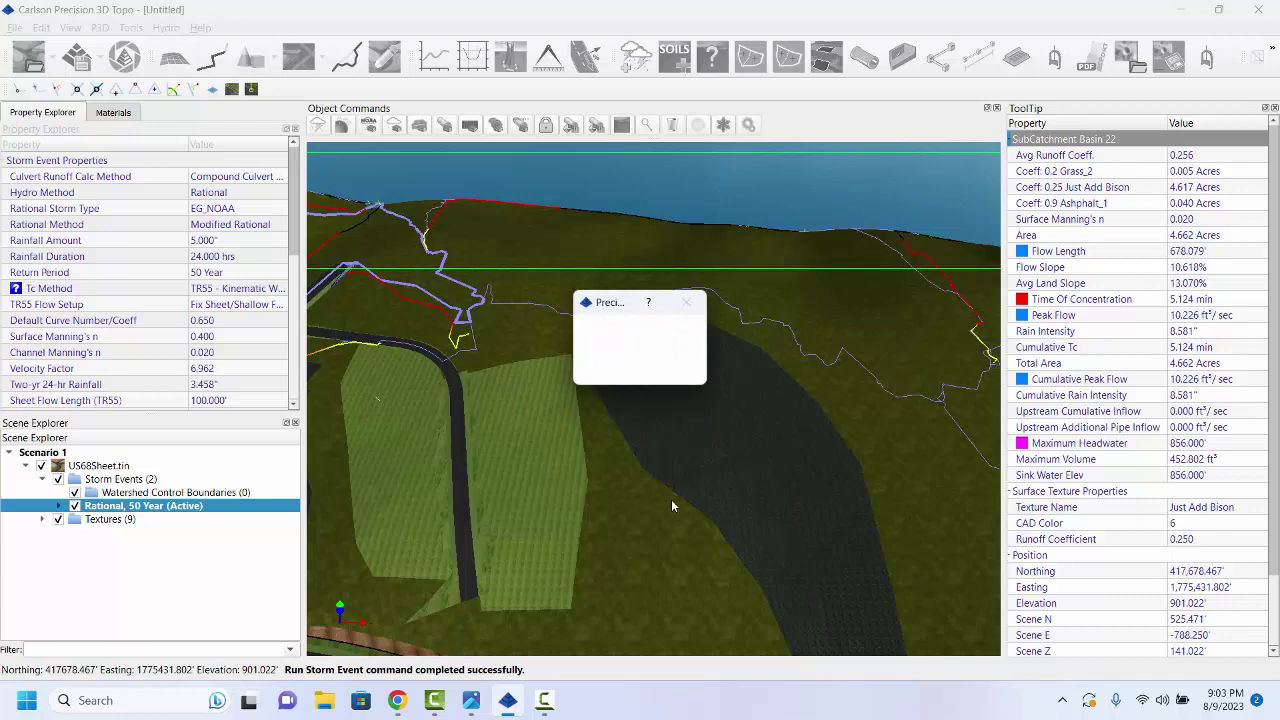
# Divide the main subbasin with a straight line along the road, cutting off the bulge in its upper boundary
pyautogui.scroll(5, 688, 319)
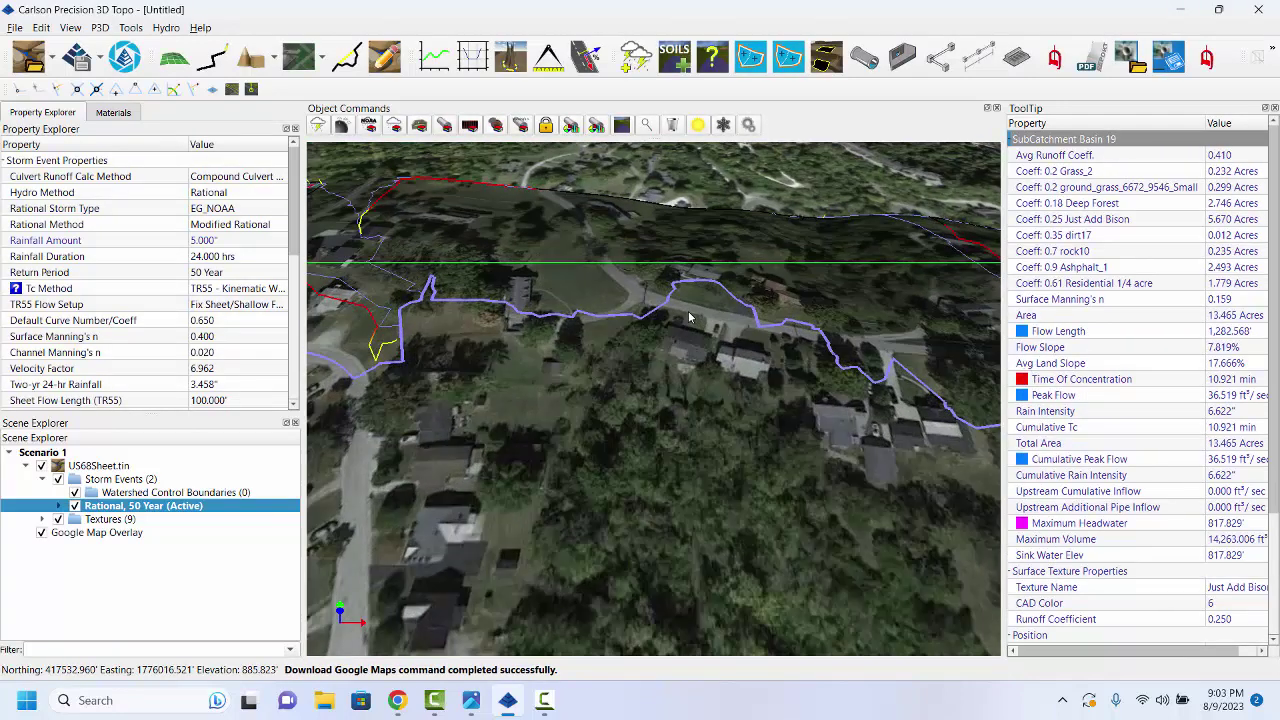
pyautogui.scroll(-3, 704, 396)
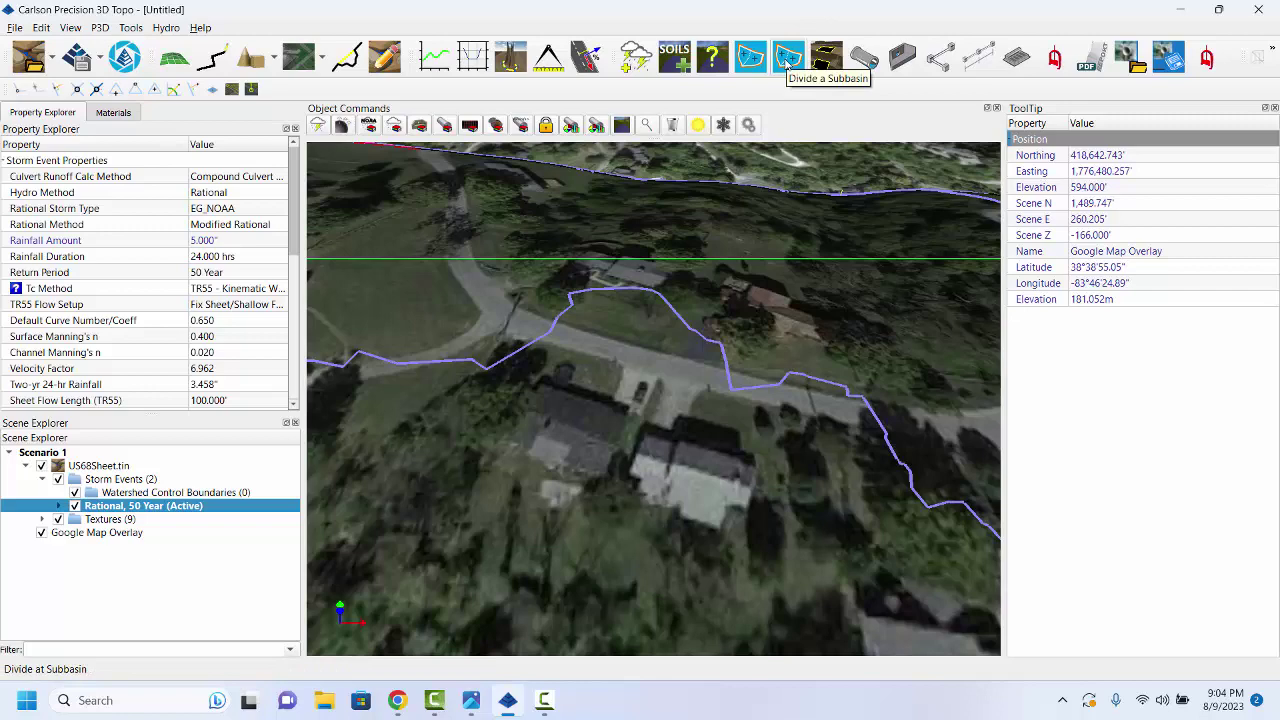
pyautogui.click(788, 58)
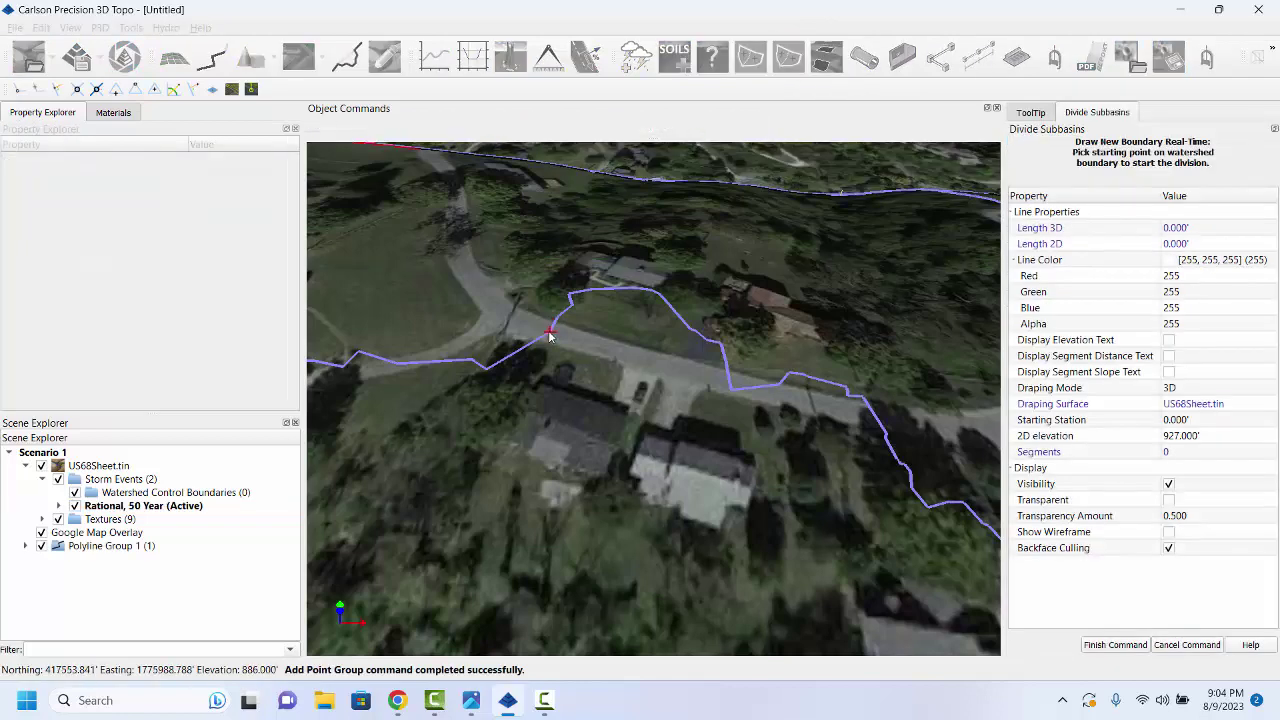
pyautogui.click(550, 332)
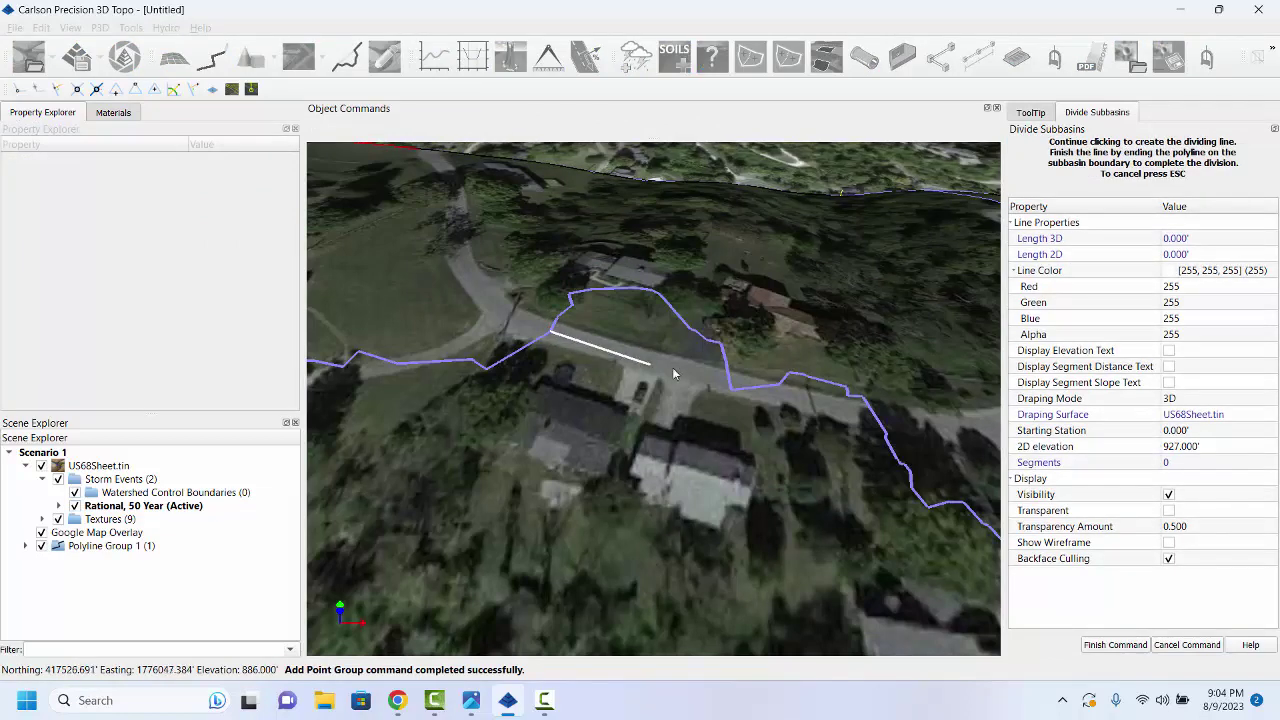
pyautogui.click(728, 386)
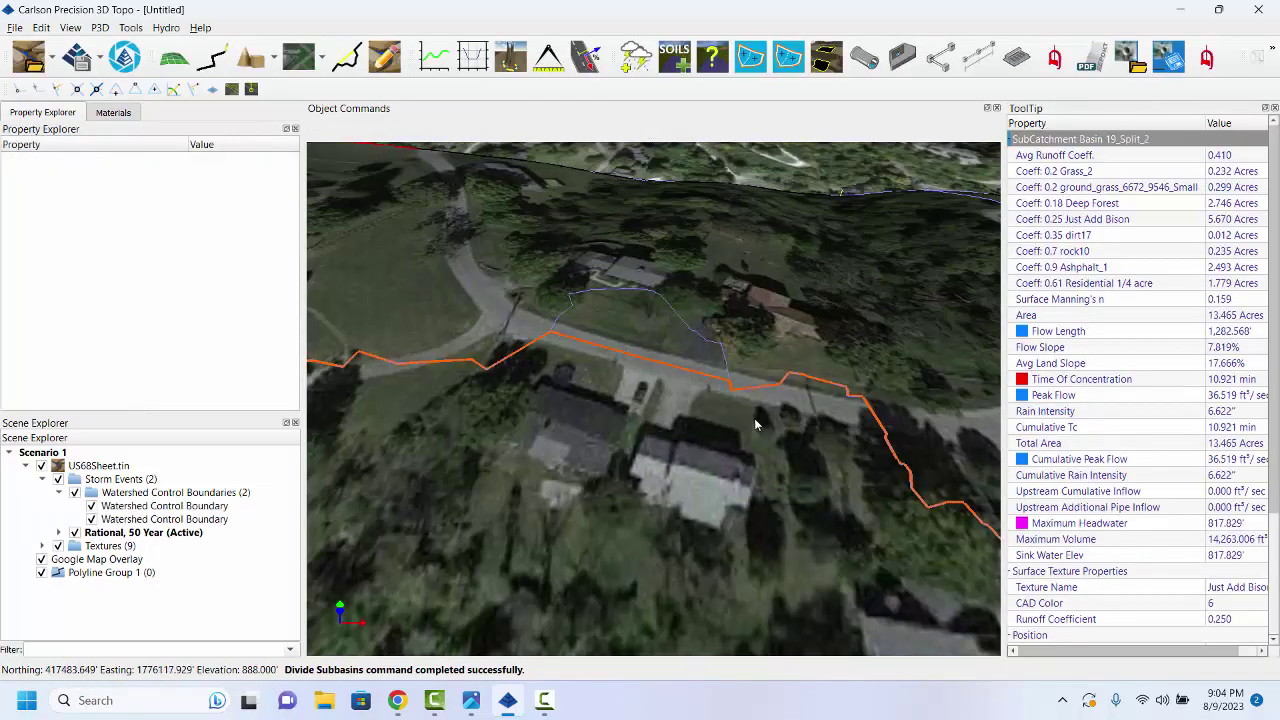
# Divide the subbasin again with a straight line along the next stretch of road, east of the first division
pyautogui.click(792, 60)
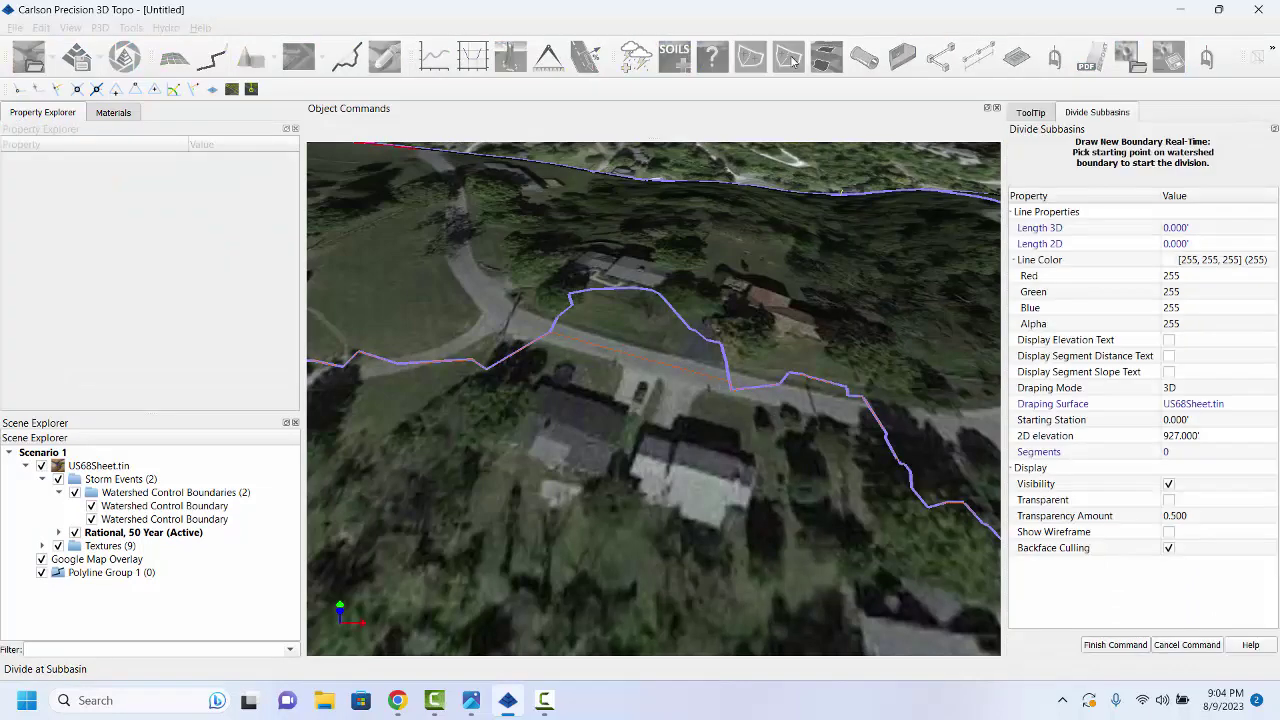
pyautogui.click(755, 388)
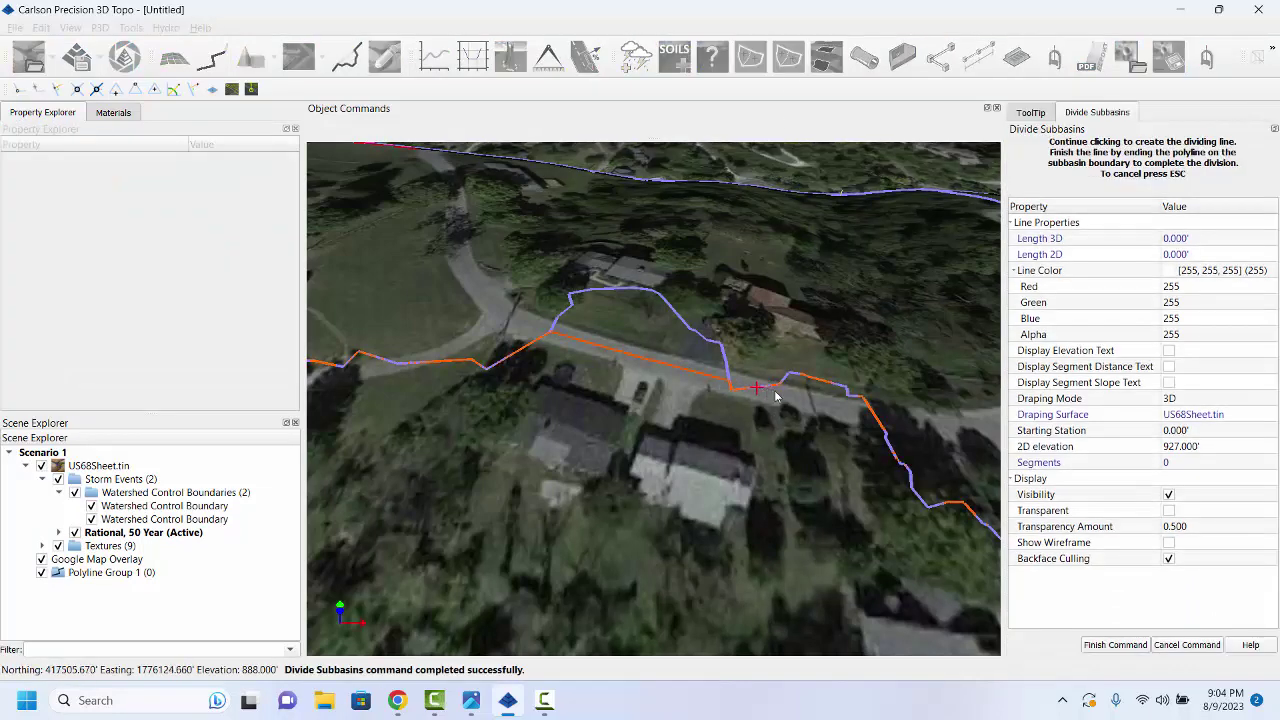
pyautogui.click(875, 421)
# Rerun the Rational, 50 Year storm event on US68Sheet.tin using the new watershed control boundaries
pyautogui.scroll(-1, 694, 446)
pyautogui.scroll(-5, 680, 446)
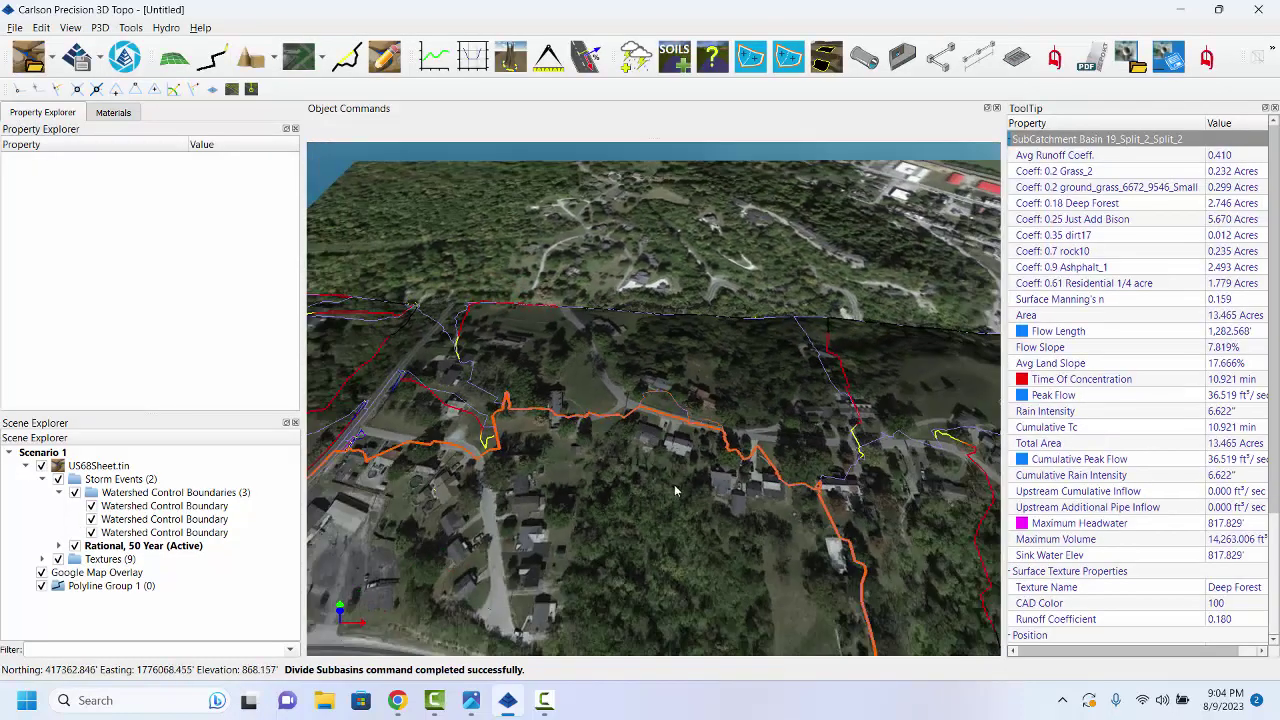
pyautogui.moveTo(674, 484); pyautogui.dragTo(673, 391)
pyautogui.scroll(-1, 669, 392)
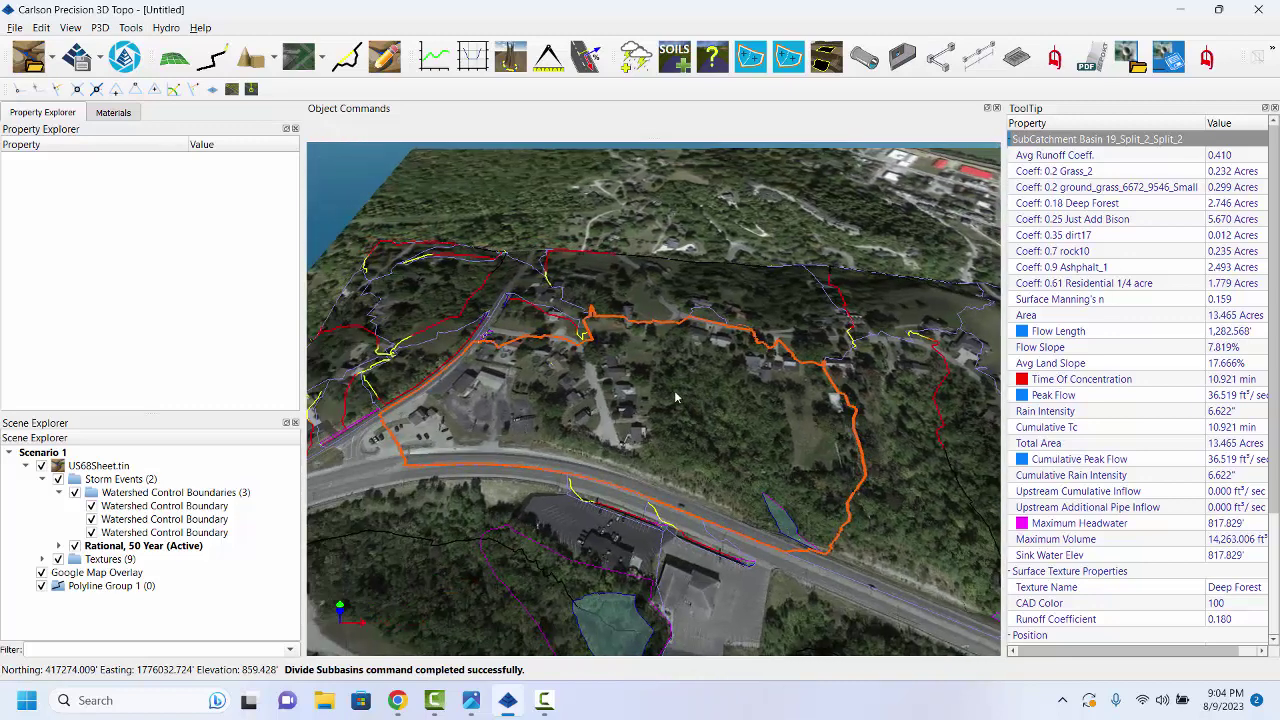
pyautogui.click(141, 548)
pyautogui.scroll(5, 560, 345)
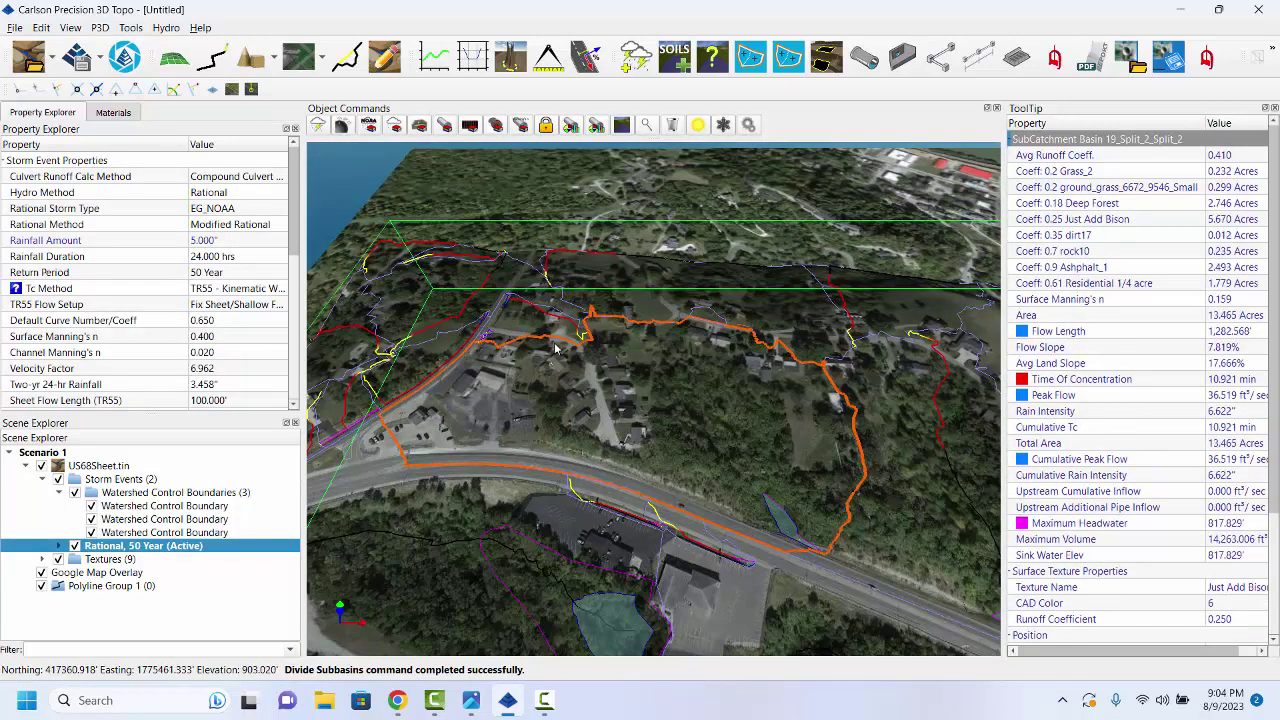
pyautogui.scroll(3, 561, 341)
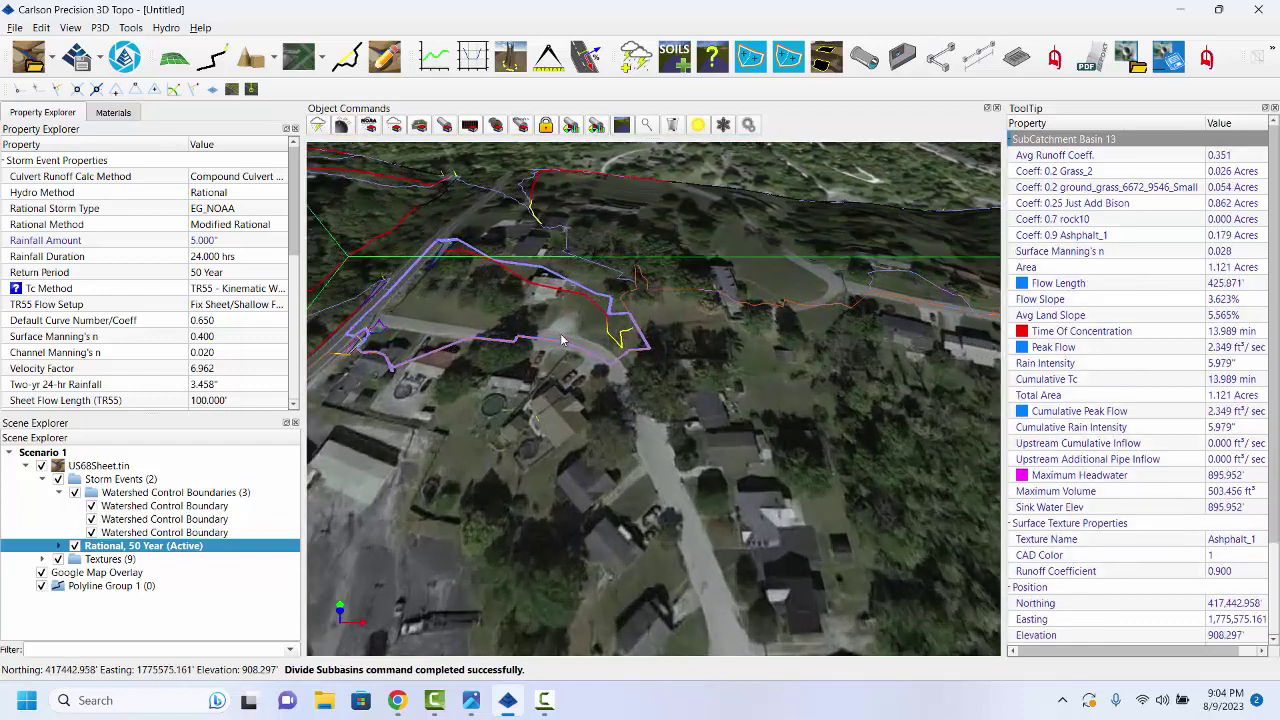
pyautogui.click(319, 128)
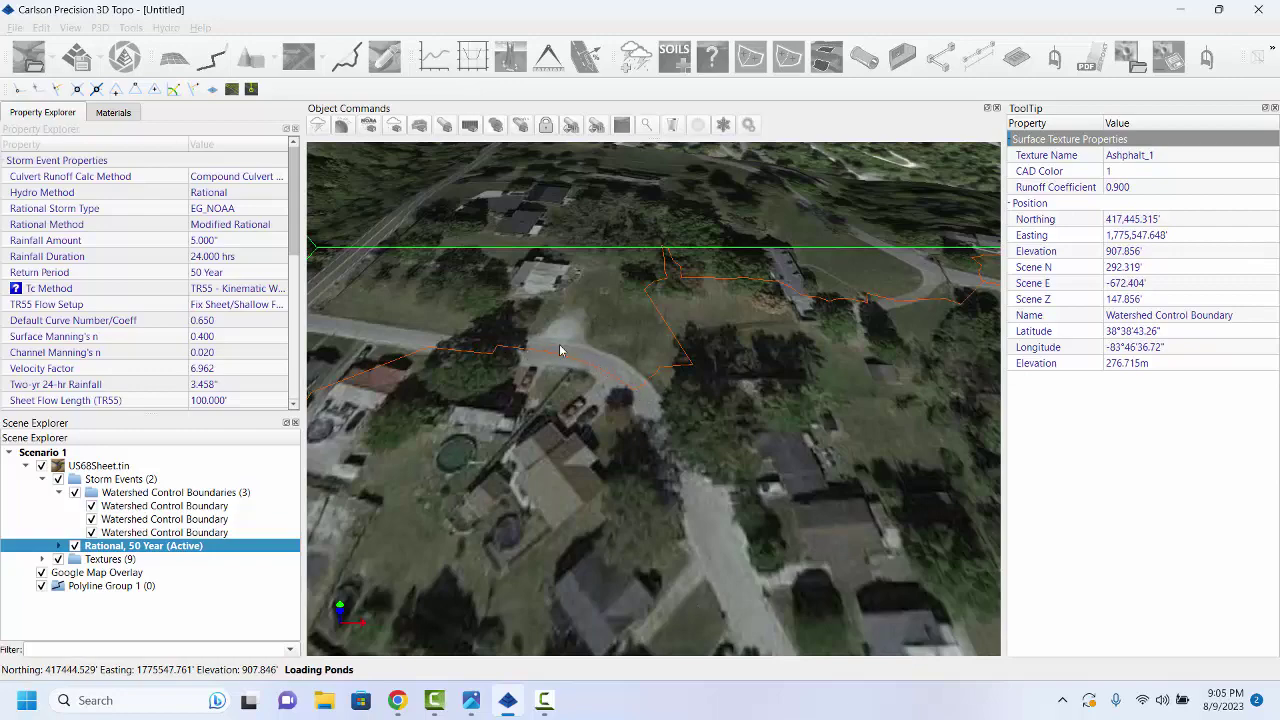
# Examine the recalculated main subbasin's altered boundary, area, runoff coefficient and peak flow over the satellite imagery
pyautogui.moveTo(559, 344); pyautogui.dragTo(534, 432)
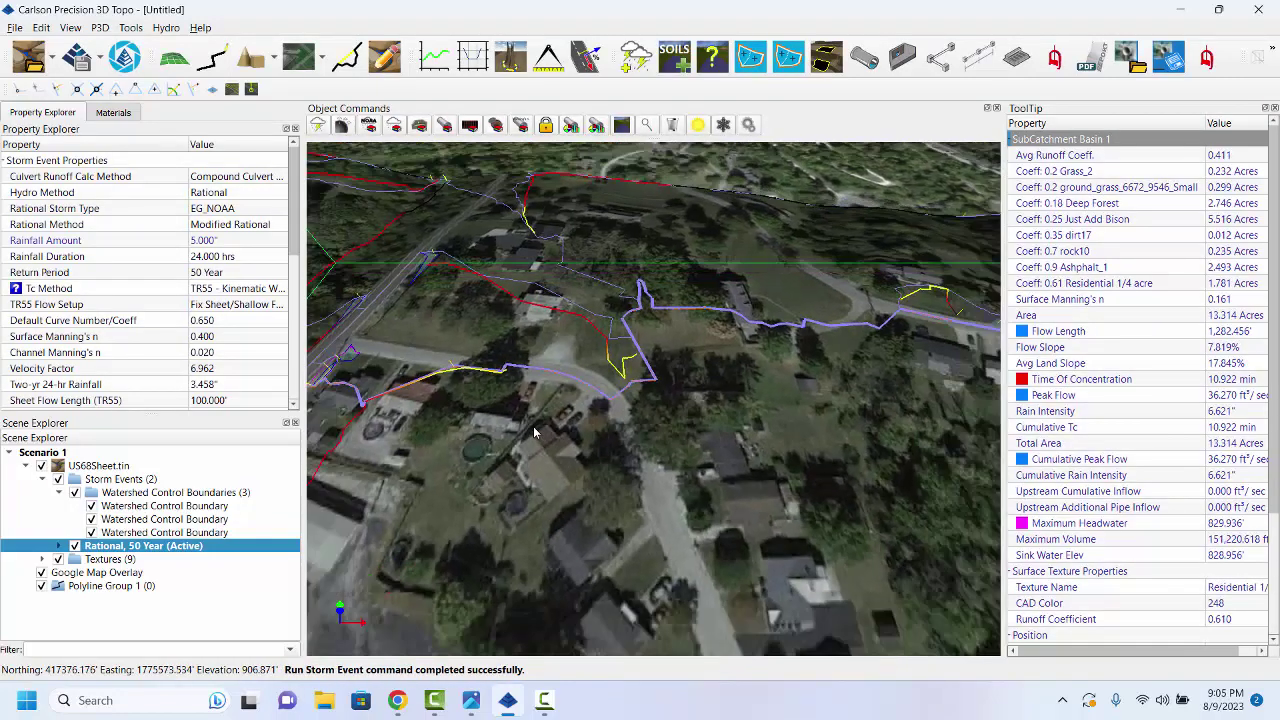
pyautogui.scroll(-10, 534, 432)
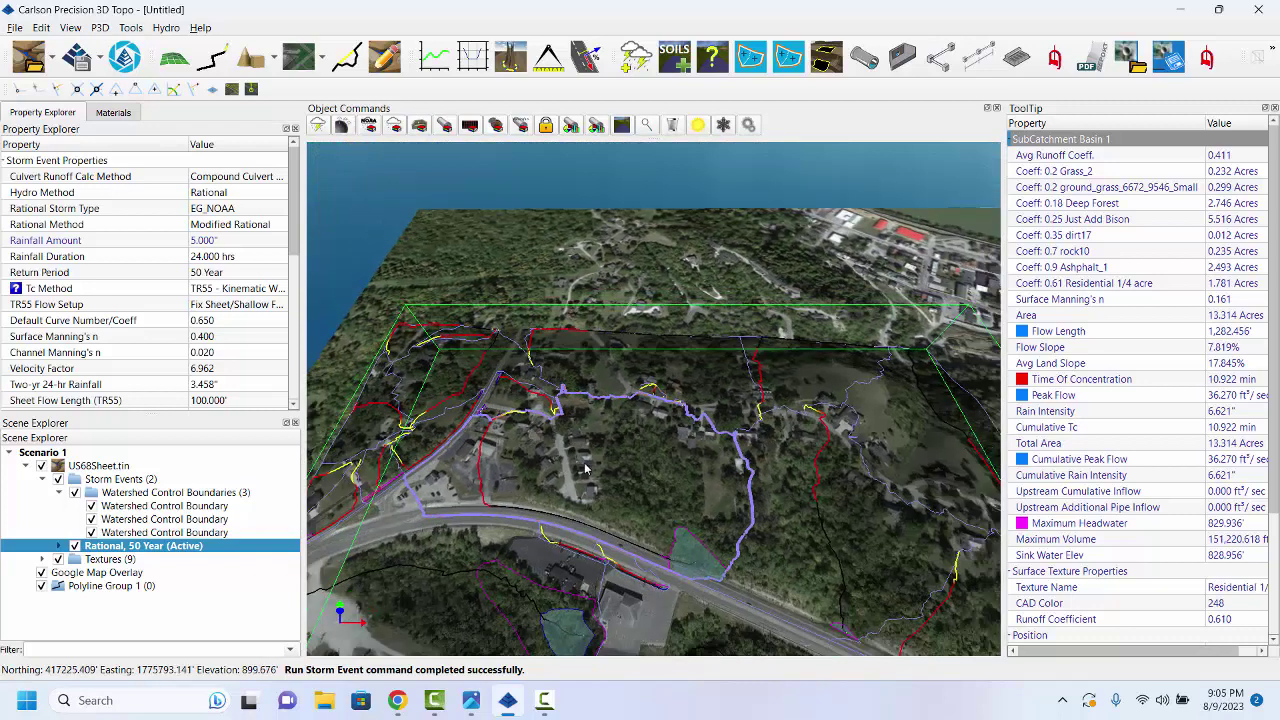
pyautogui.scroll(3, 585, 467)
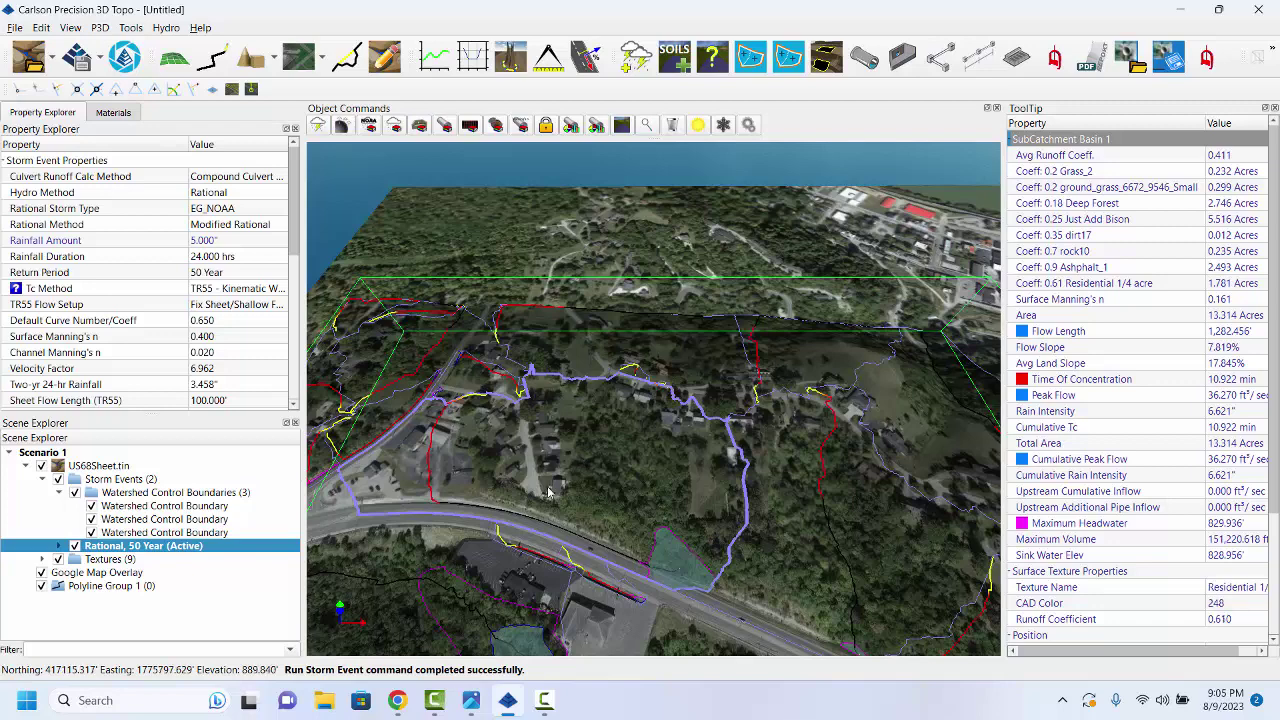
pyautogui.scroll(1, 531, 482)
pyautogui.scroll(3, 540, 447)
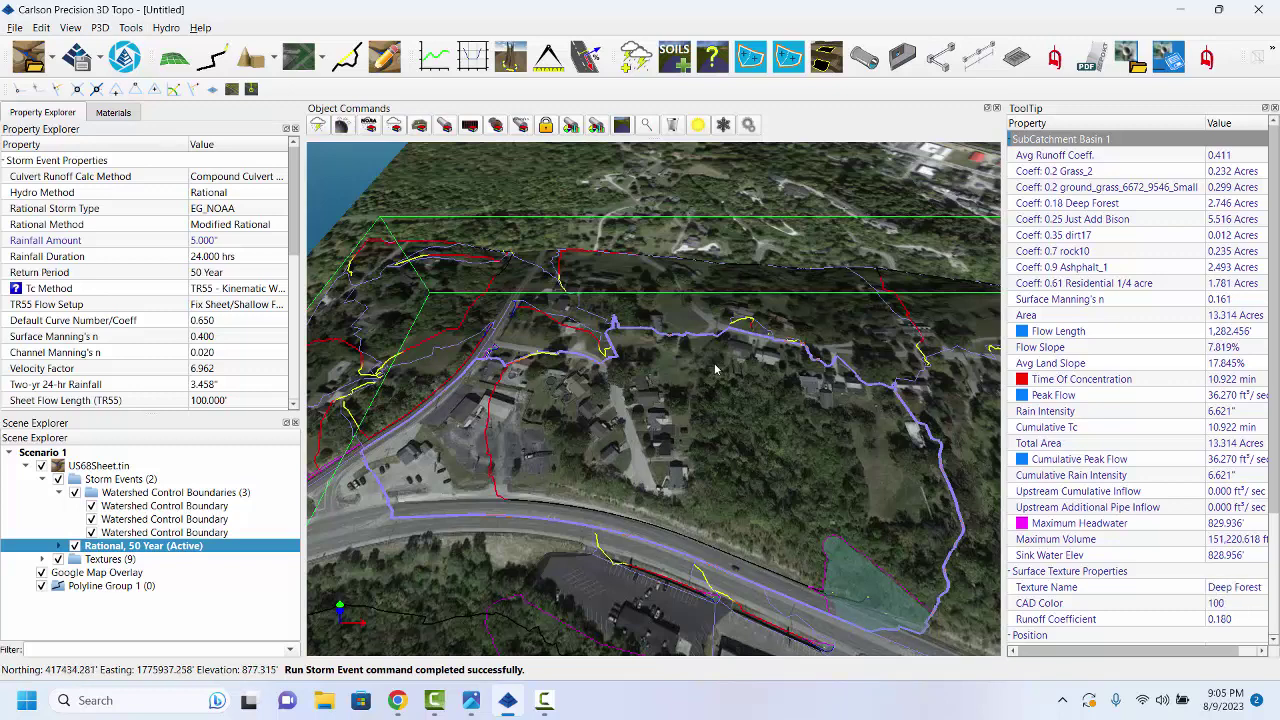
pyautogui.scroll(3, 725, 355)
pyautogui.scroll(2, 733, 348)
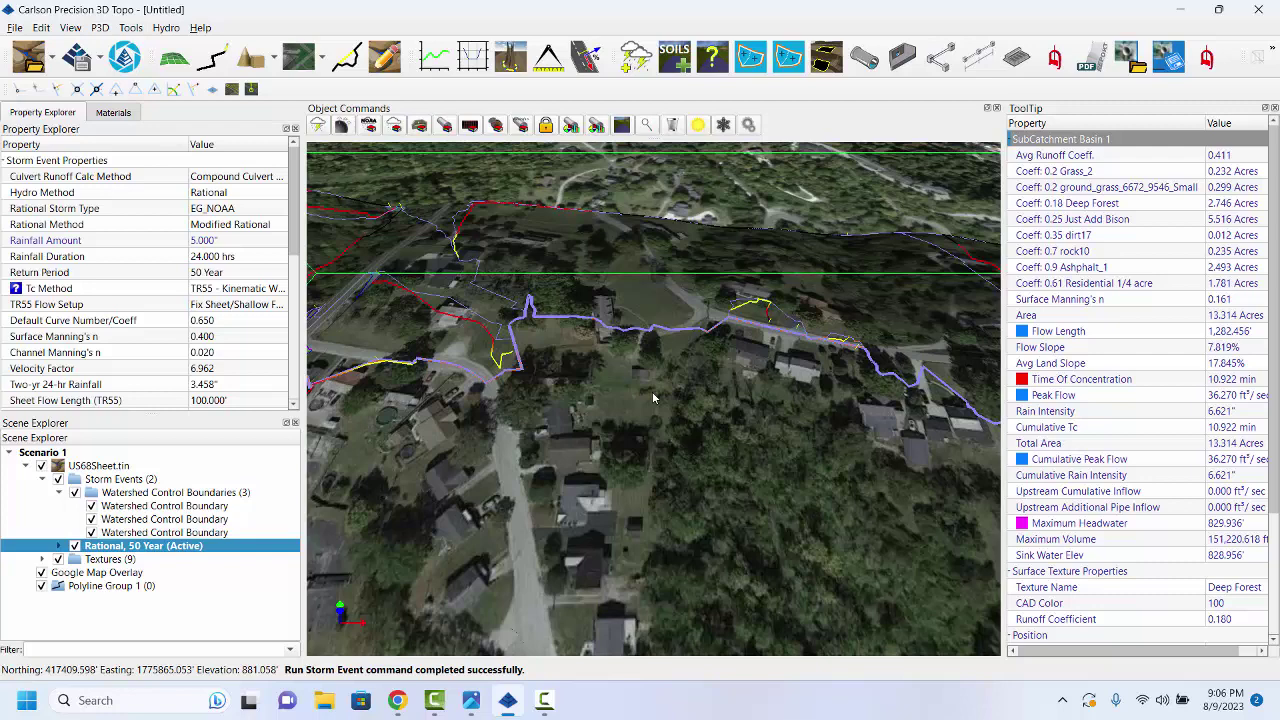
pyautogui.scroll(-5, 652, 398)
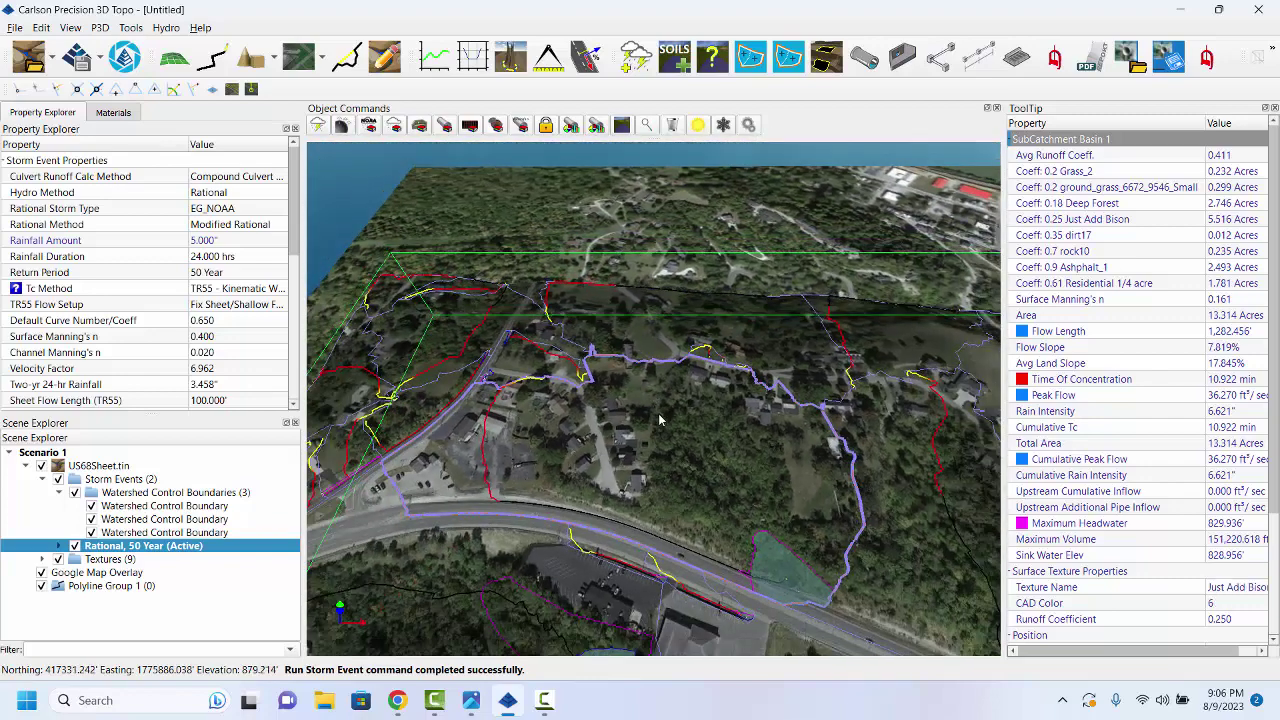
pyautogui.scroll(-1, 659, 420)
pyautogui.scroll(3, 660, 421)
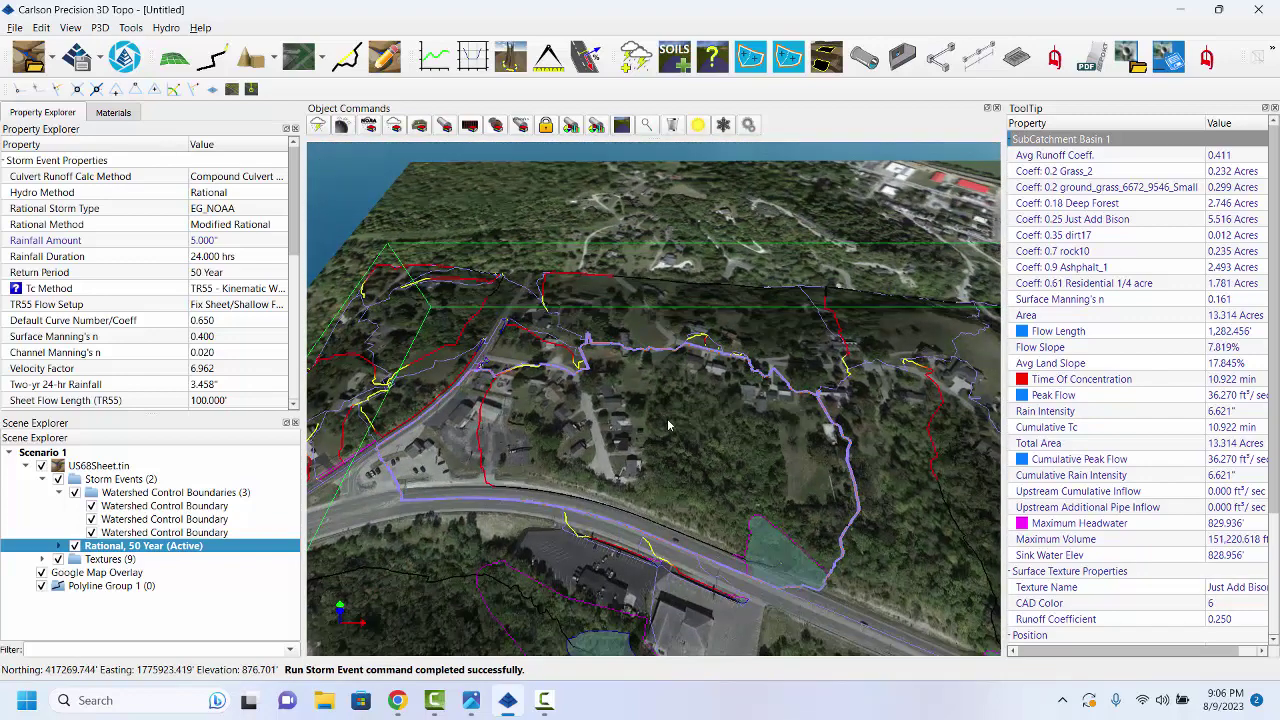